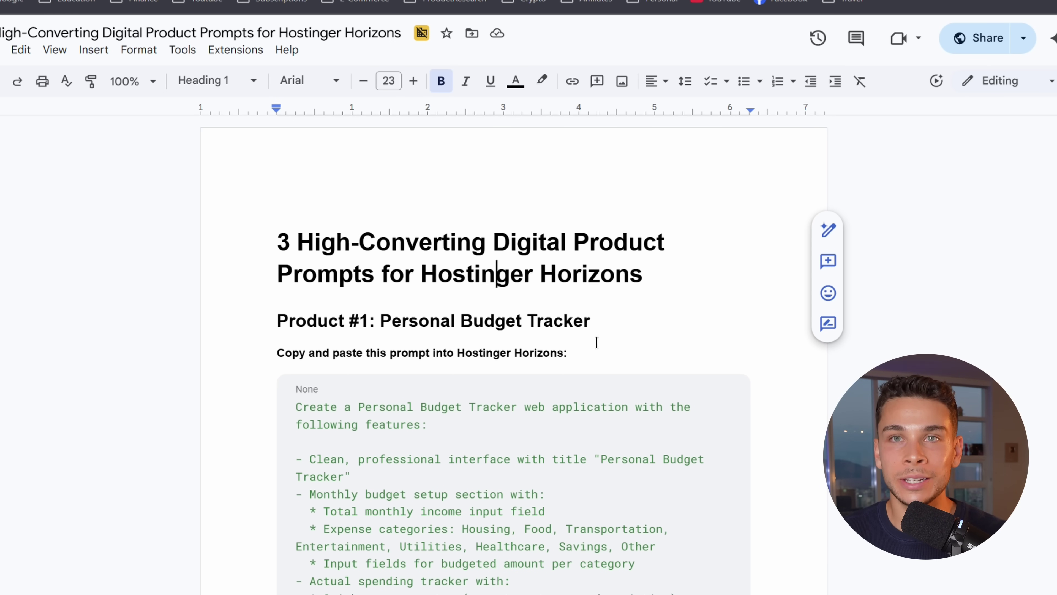
Read the Product #1 Personal Budget Tracker prompt and its "Why this works" paragraph in the document
scroll(334, 324, down, 2)
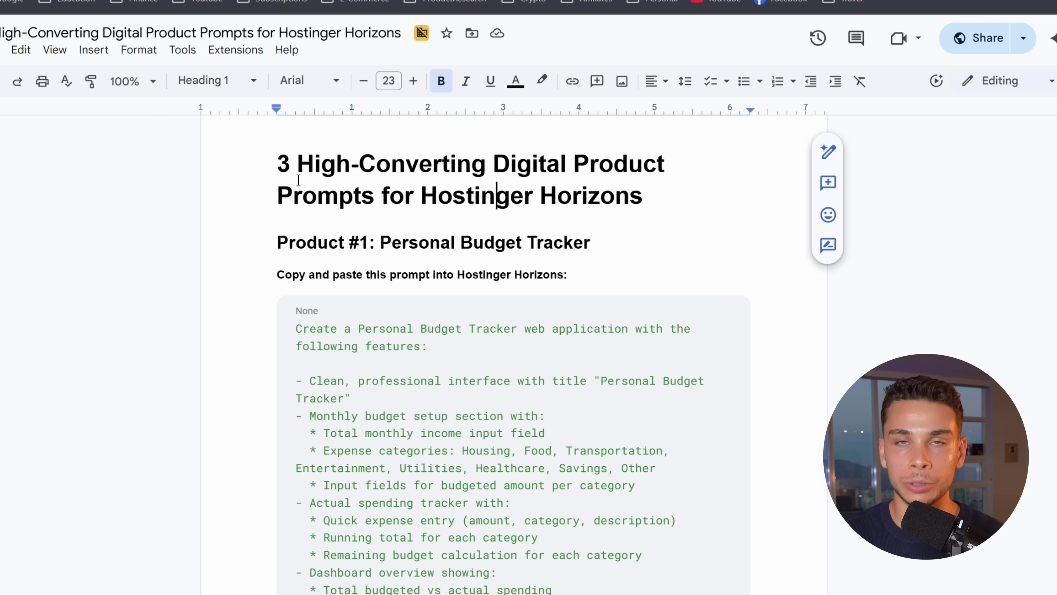
scroll(433, 388, down, 4)
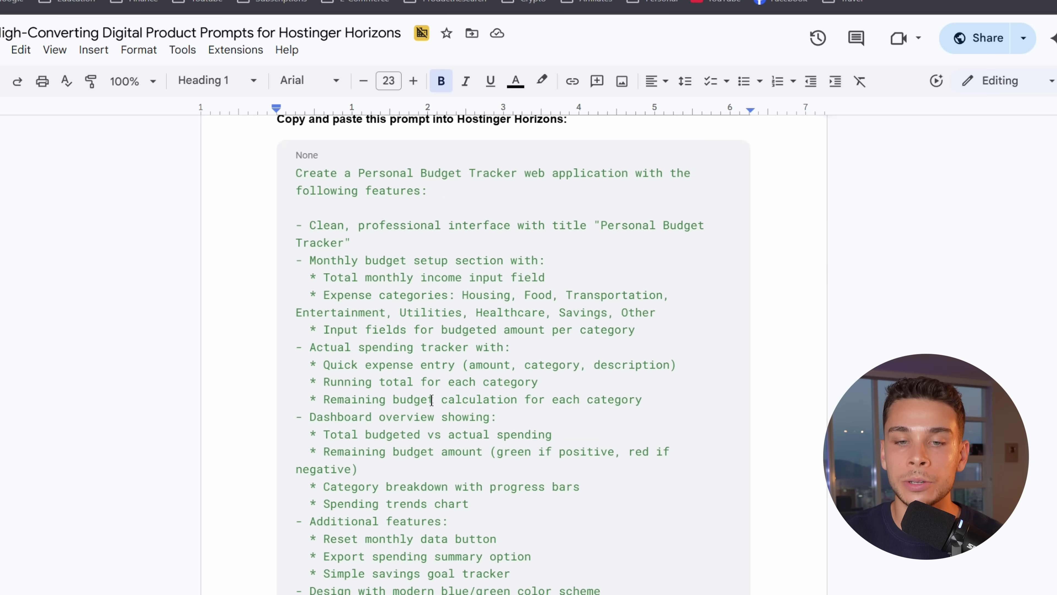
scroll(438, 400, up, 2)
scroll(493, 188, down, 2)
scroll(315, 222, up, 2)
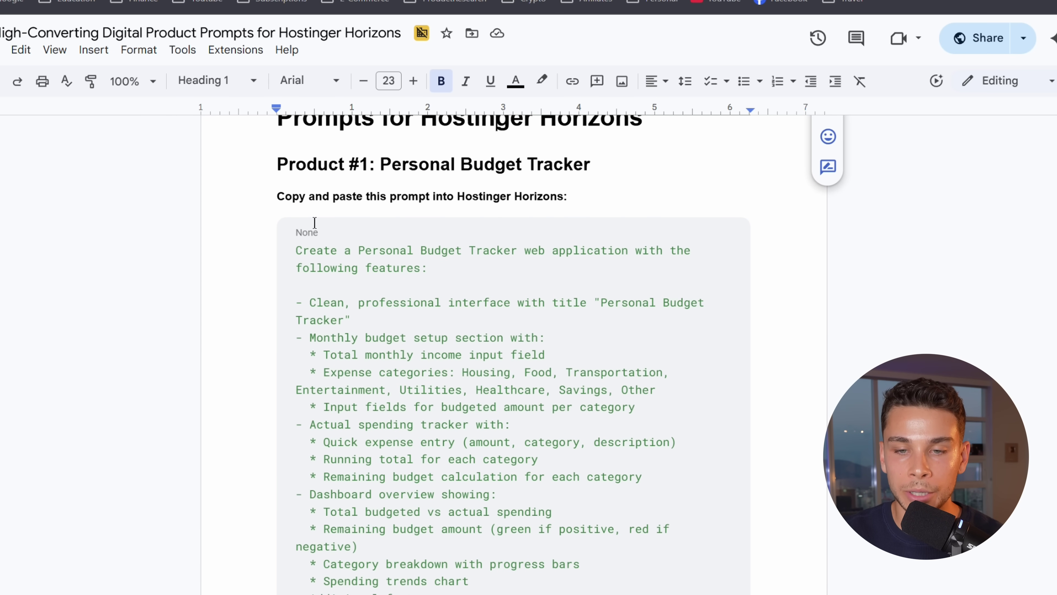
scroll(397, 183, down, 2)
drag(295, 172, 607, 591)
scroll(624, 589, down, 3)
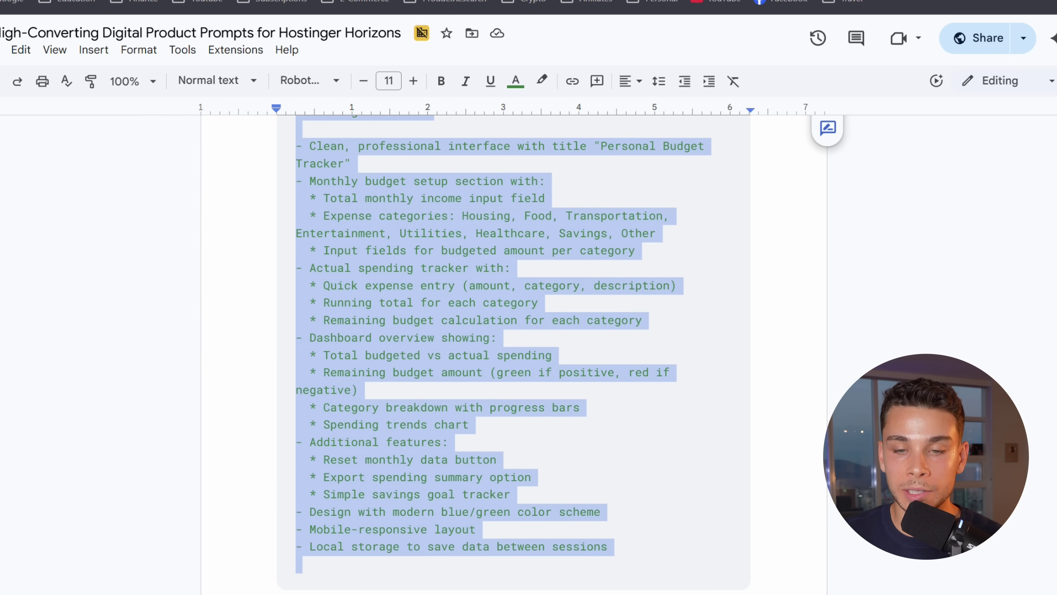
scroll(625, 589, up, 2)
scroll(639, 592, down, 4)
drag(638, 591, 579, 428)
scroll(308, 406, down, 2)
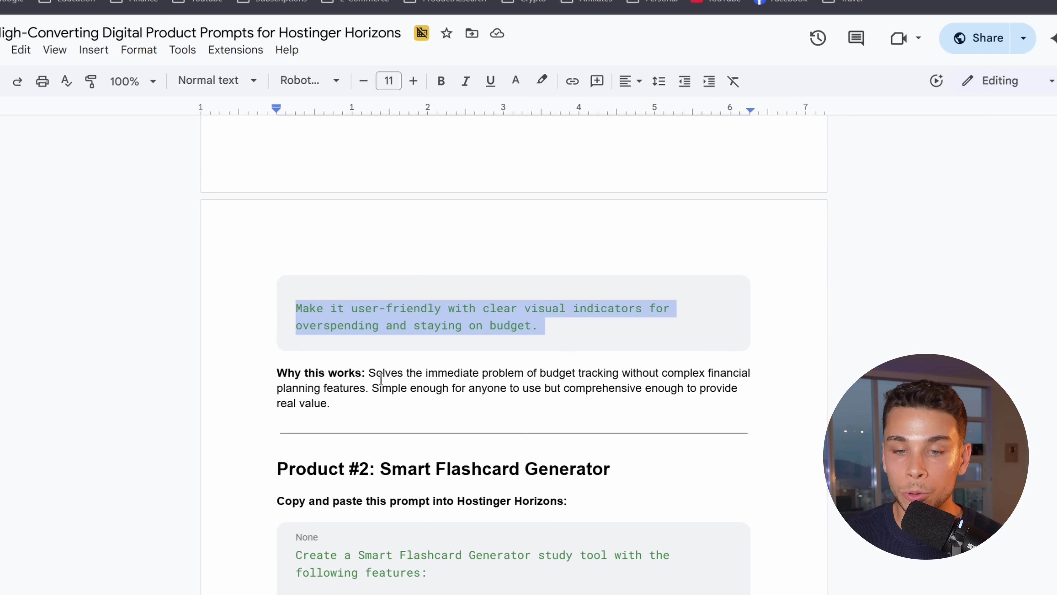
drag(369, 373, 753, 416)
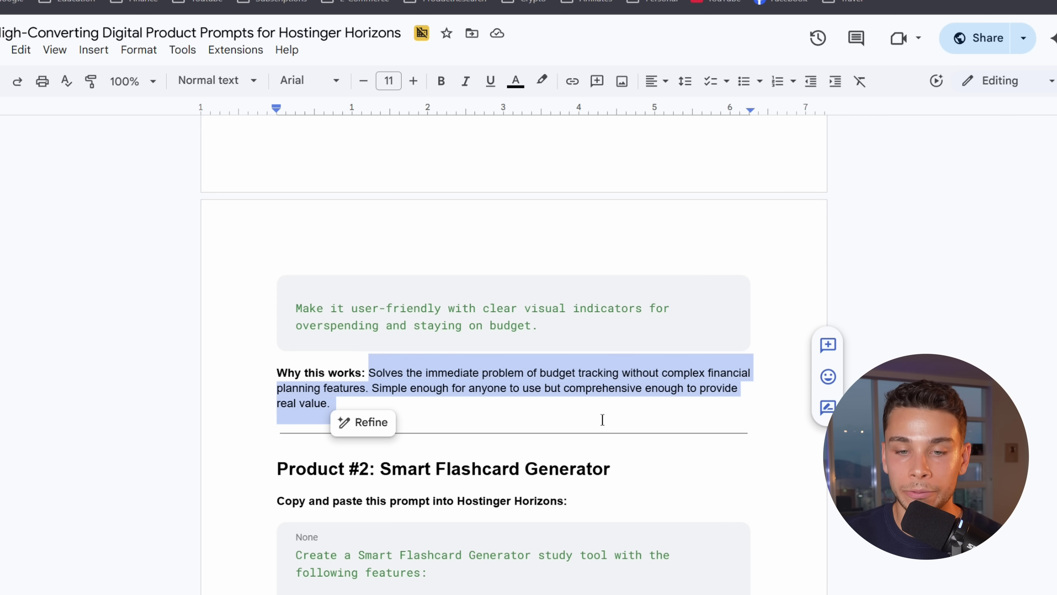
click(539, 414)
Review the extent of the Personal Budget Tracker prompt, its opening sentence and its list of requested features
scroll(396, 465, up, 10)
scroll(388, 474, down, 9)
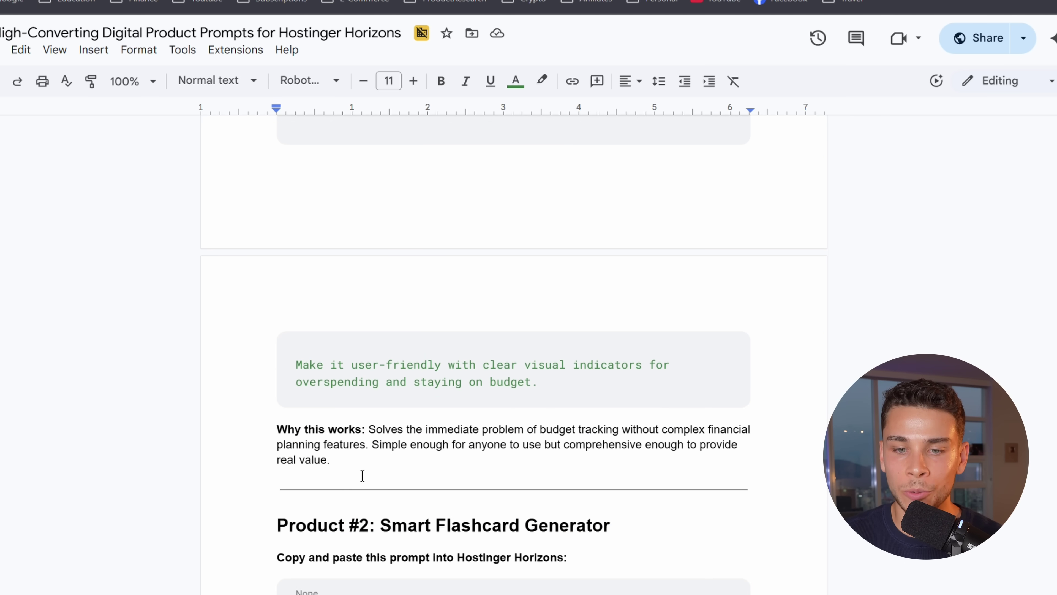
drag(362, 475, 316, 365)
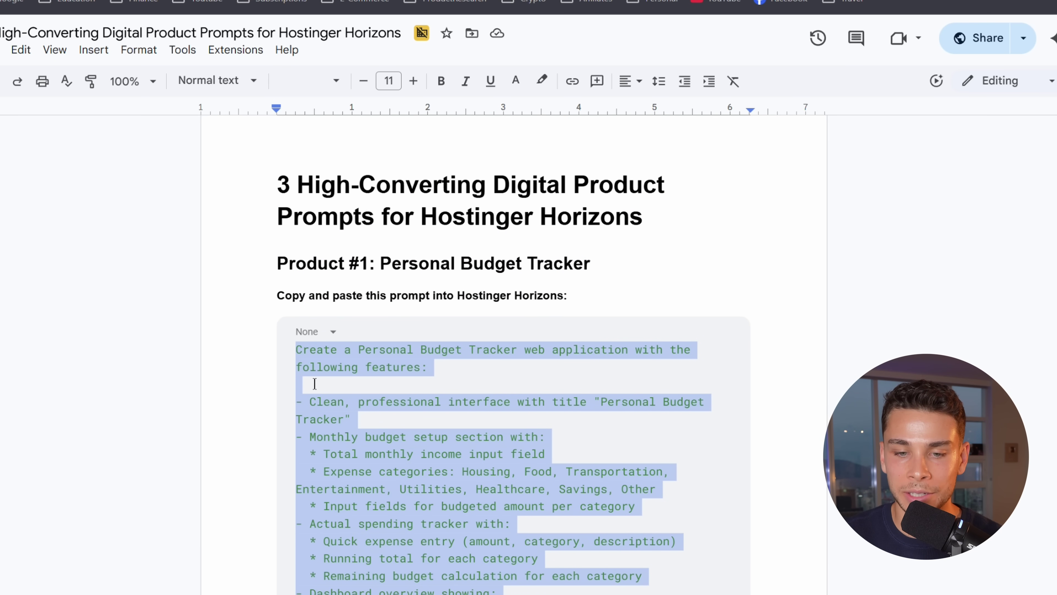
click(436, 450)
scroll(434, 271, down, 4)
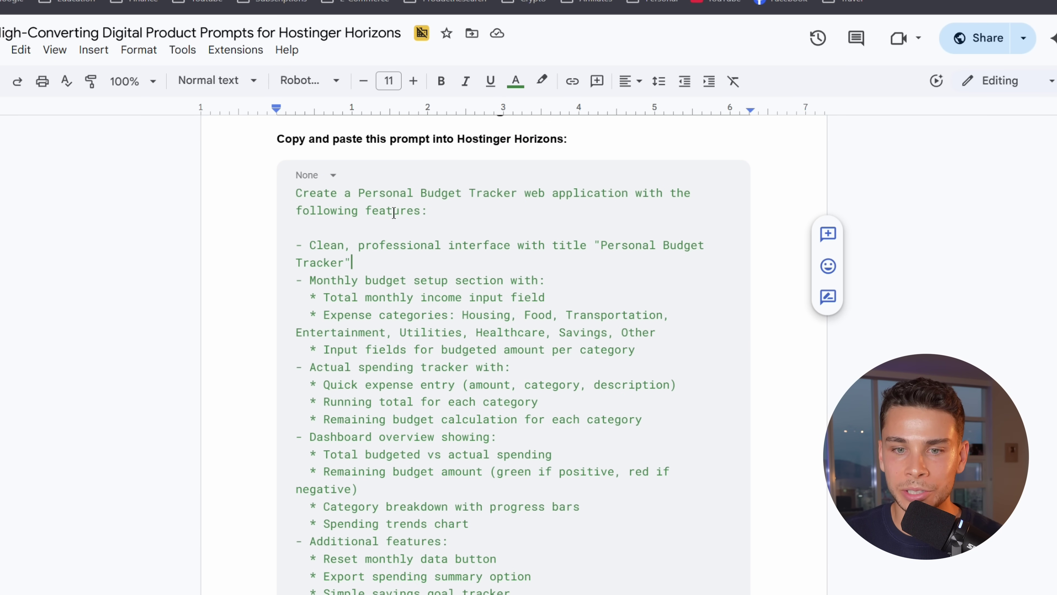
drag(357, 194, 503, 222)
key(Right)
scroll(337, 309, down, 4)
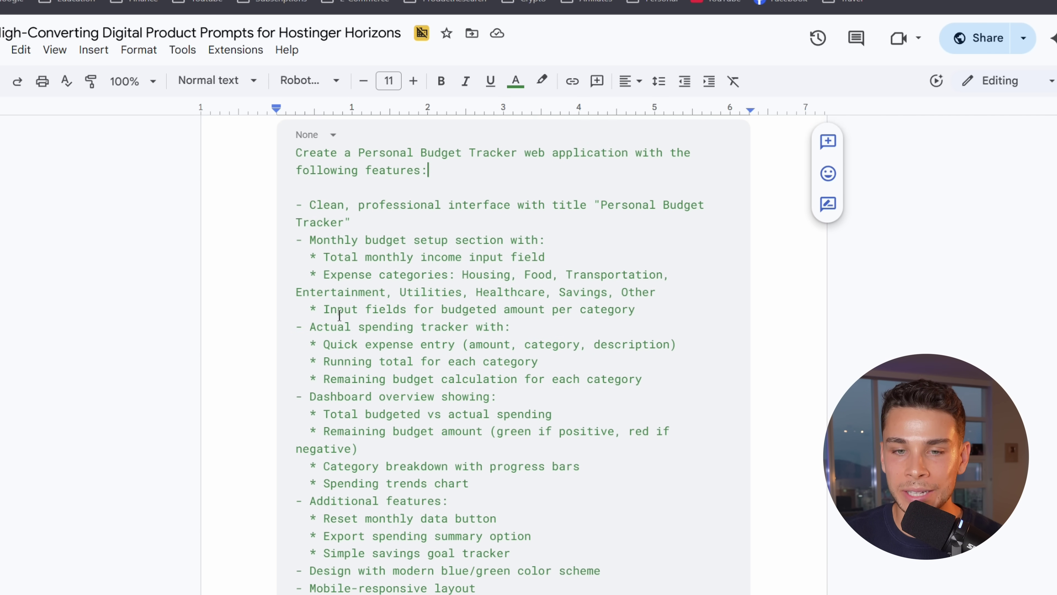
scroll(326, 203, up, 2)
Copy the Personal Budget Tracker prompt into Hostinger Horizons, submit it, and dismiss the friend-invitation popup
drag(296, 167, 576, 555)
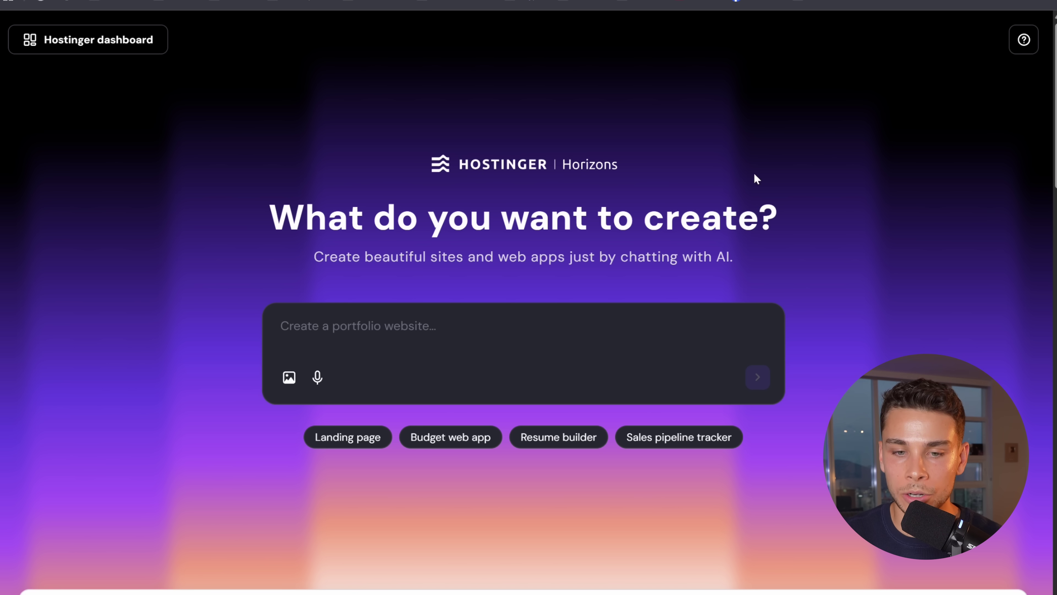
key(ctrl+v)
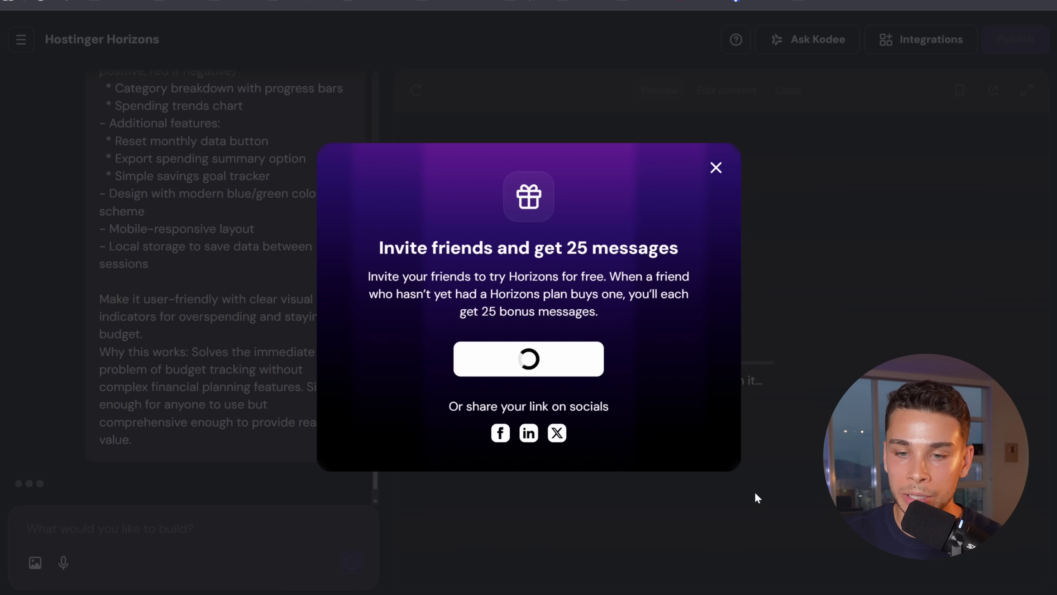
click(714, 169)
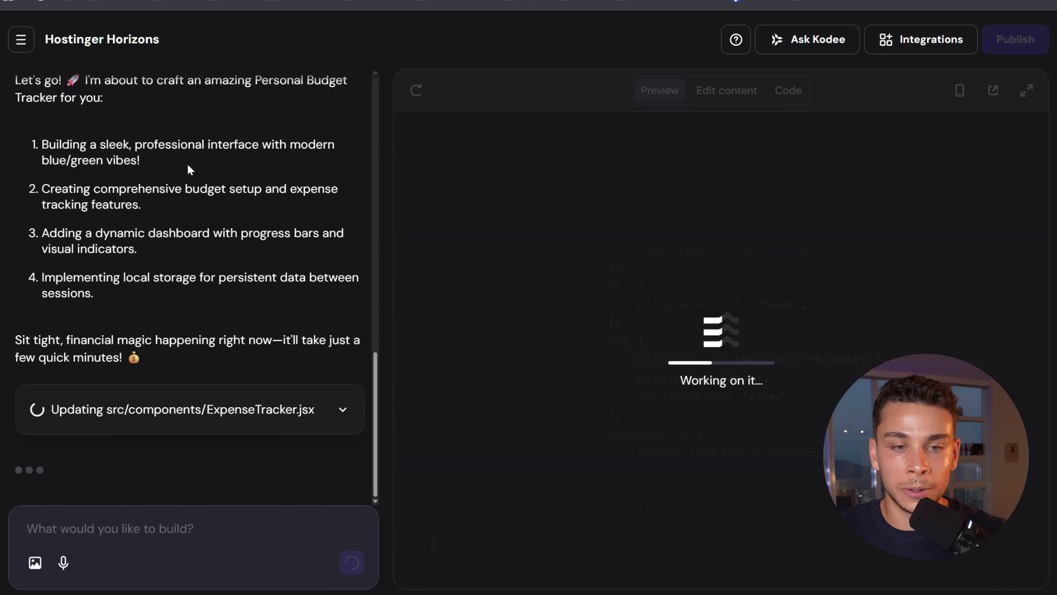
Read the AI's build plan for the budget tracker and its closing message offering adjustments
drag(42, 189, 298, 207)
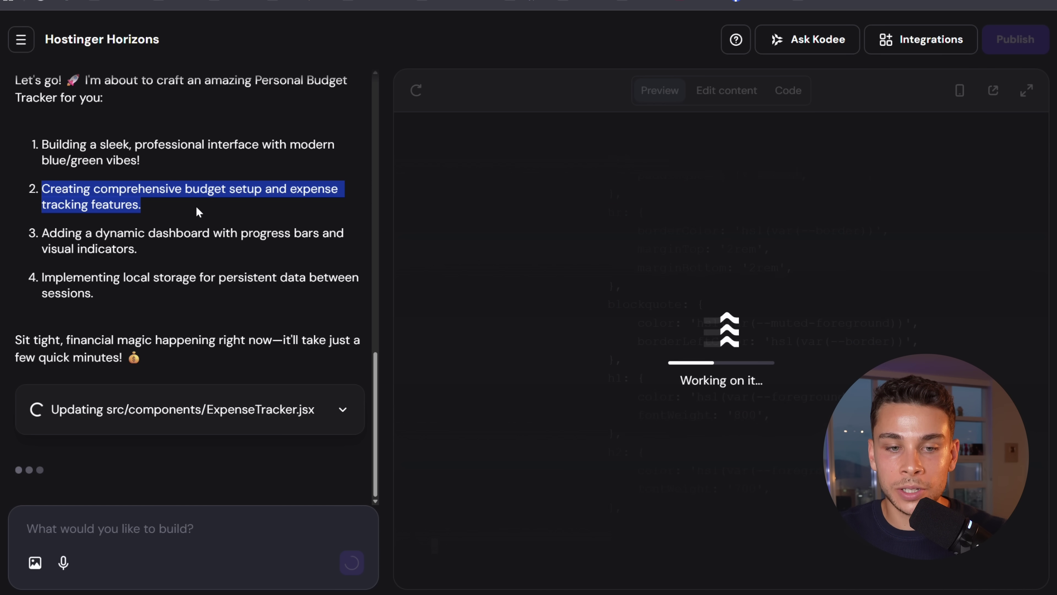
click(122, 249)
drag(97, 233, 152, 255)
click(151, 258)
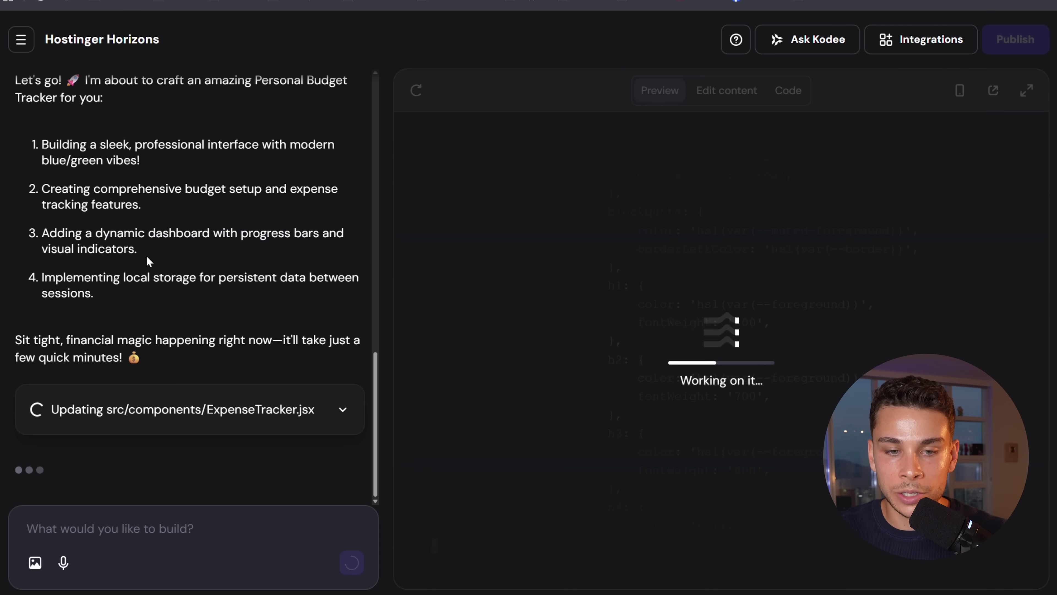
drag(42, 278, 220, 281)
drag(307, 286, 134, 297)
click(140, 297)
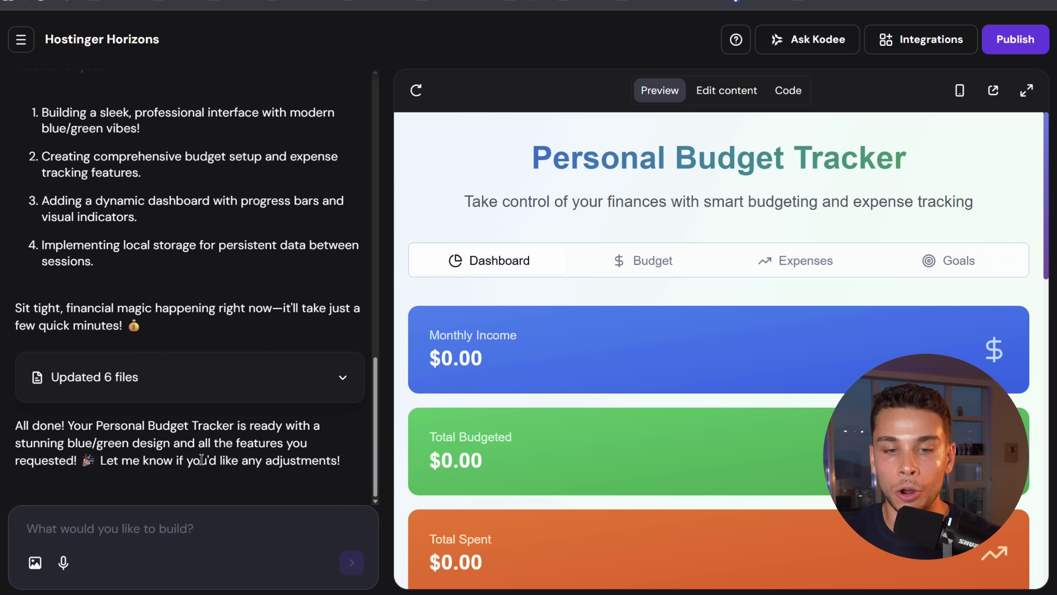
drag(102, 461, 349, 465)
click(214, 516)
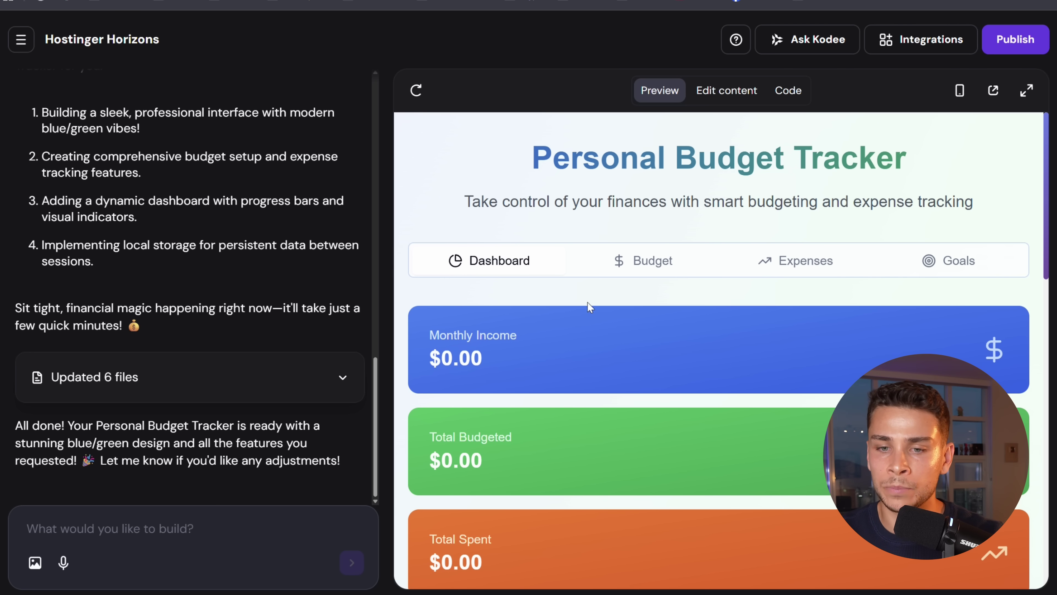
Examine the generated dashboard's Monthly Income, Total Budgeted, Total Spent and Remaining Budget cards and the category progress bars
scroll(640, 373, down, 10)
scroll(443, 344, up, 10)
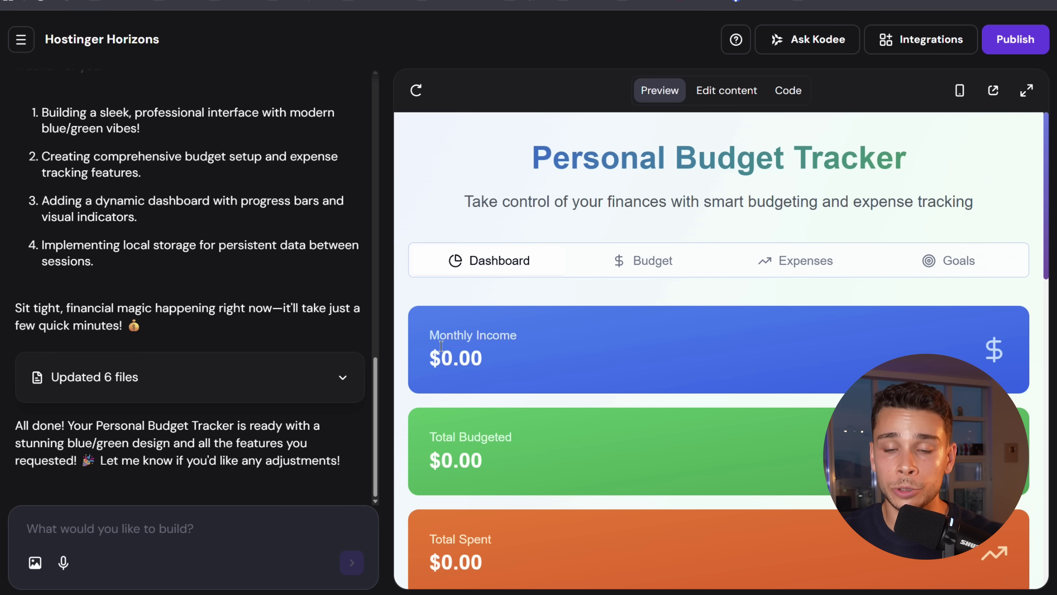
drag(441, 346, 535, 347)
click(535, 348)
scroll(462, 347, down, 3)
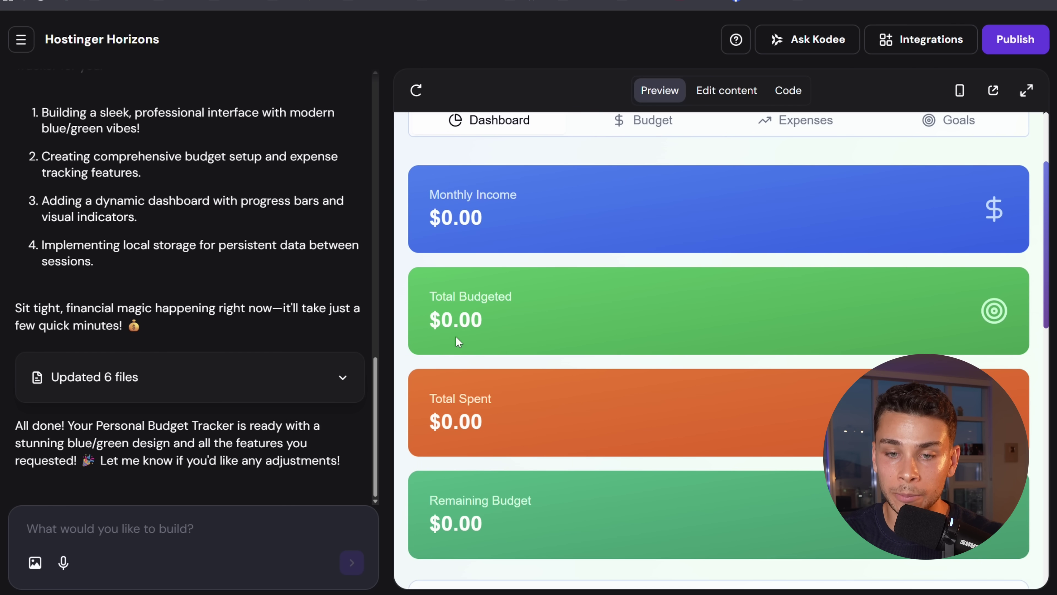
drag(432, 300, 513, 299)
scroll(423, 316, down, 2)
click(444, 340)
drag(429, 332, 498, 338)
click(498, 338)
scroll(498, 406, down, 3)
drag(429, 221, 534, 218)
click(535, 218)
scroll(625, 377, down, 5)
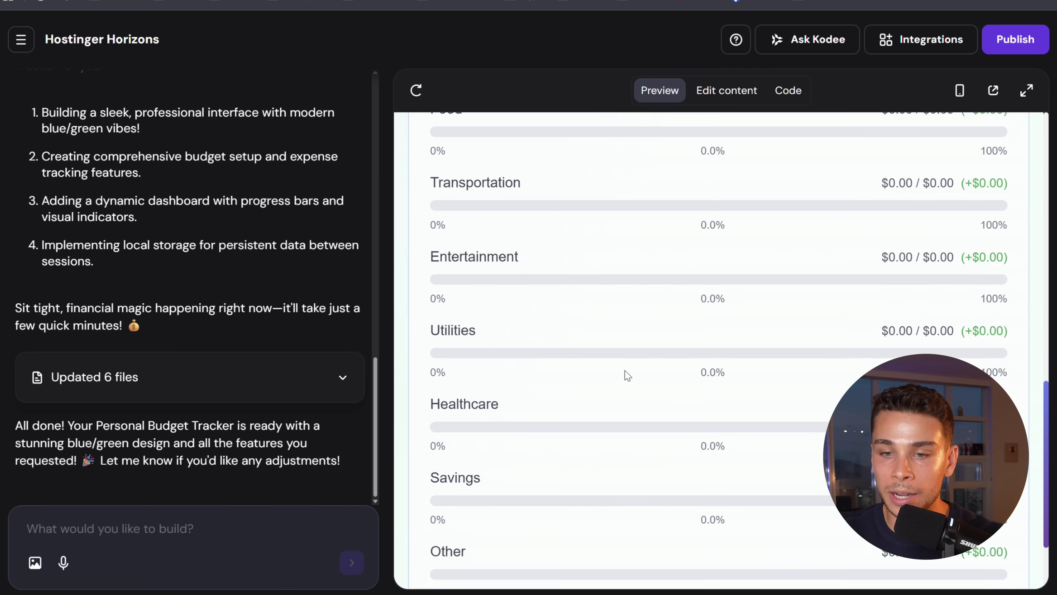
Set the total monthly income to 10000 in the tracker's Budget section
scroll(628, 358, up, 15)
click(654, 261)
scroll(549, 420, down, 3)
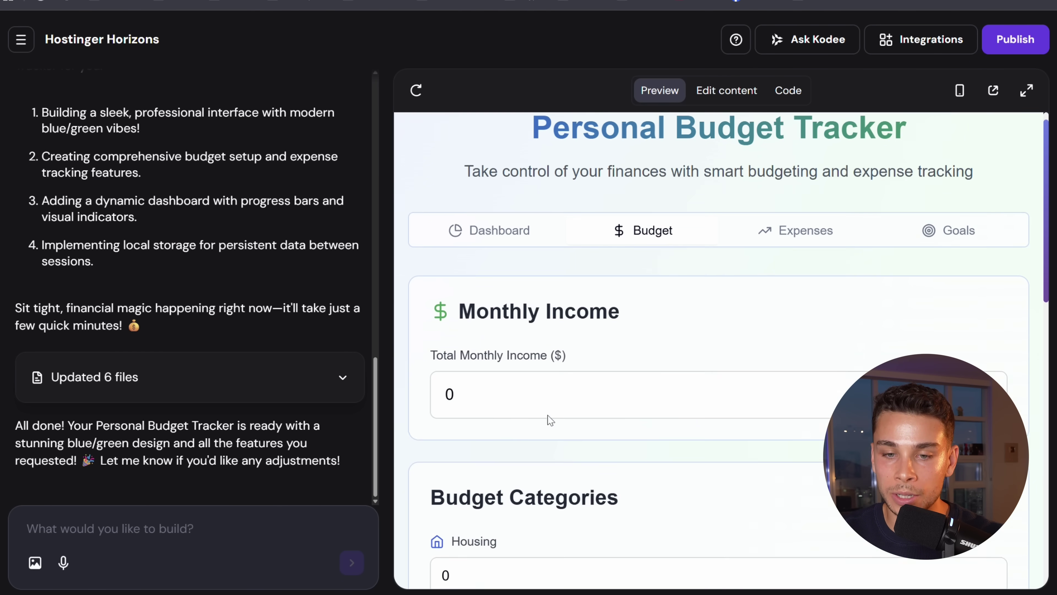
click(502, 296)
text(10000)
key(Home)
key(Delete)
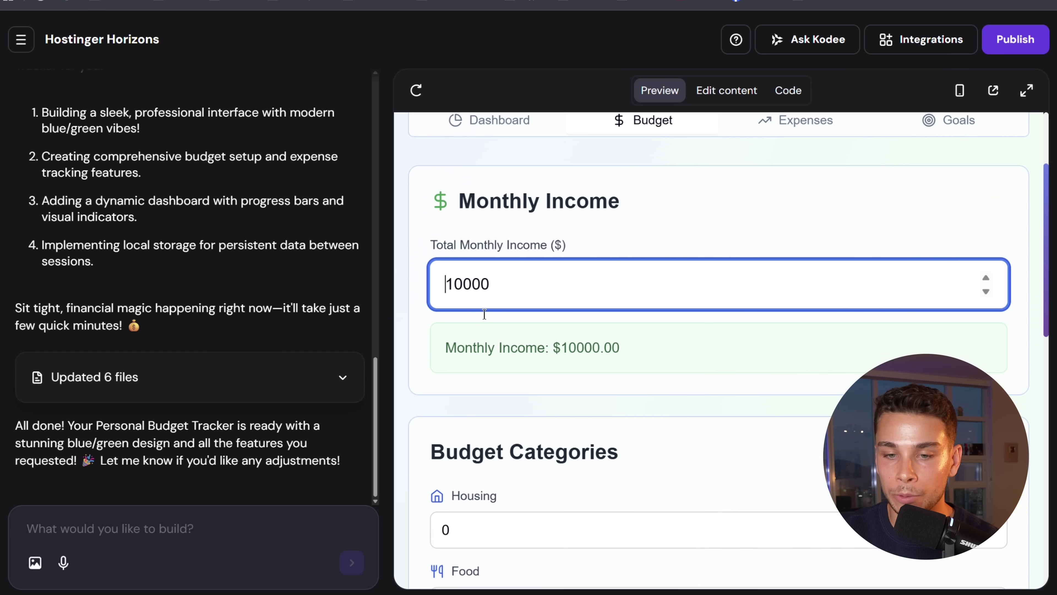
Set the Housing budget to 5000 and the Food budget to 1000
scroll(608, 351, down, 5)
click(484, 336)
double_click(452, 333)
text(5000)
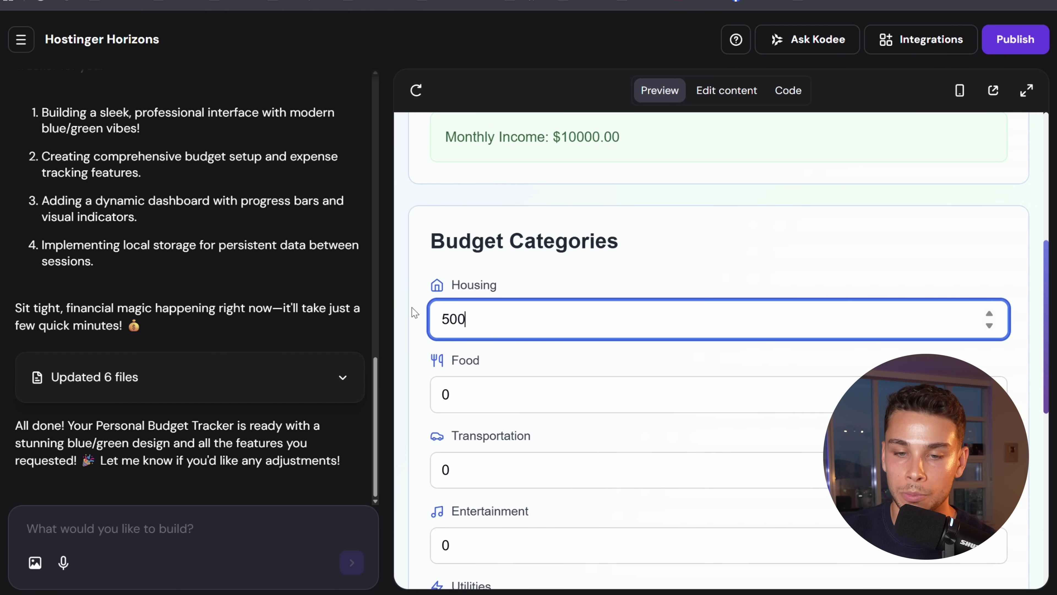
double_click(433, 398)
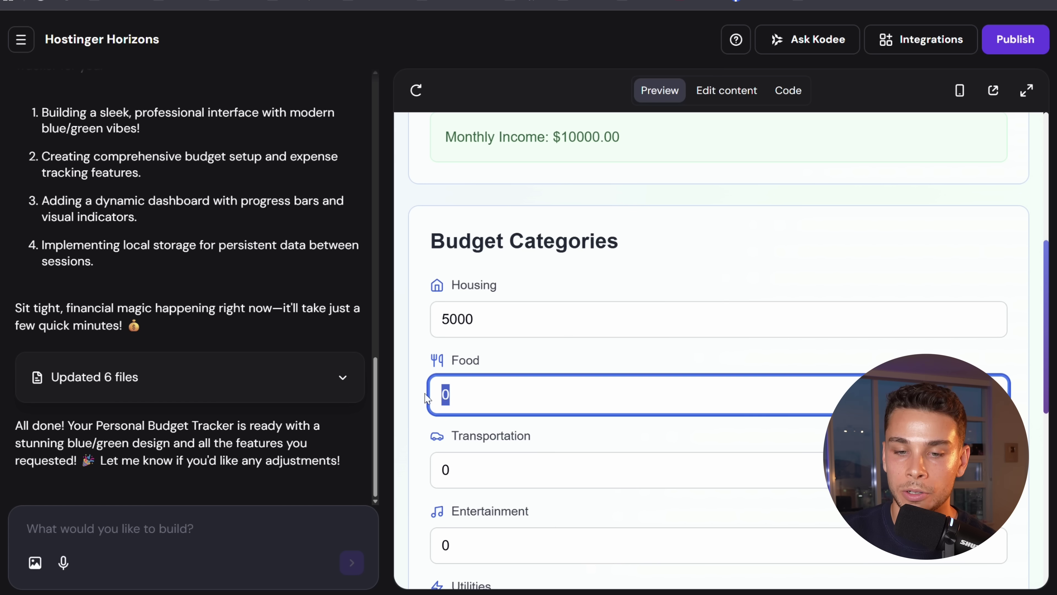
text(1000)
Set the Transportation budget to 500 and save the budget
scroll(512, 354, down, 3)
double_click(433, 330)
text(500)
scroll(745, 458, down, 8)
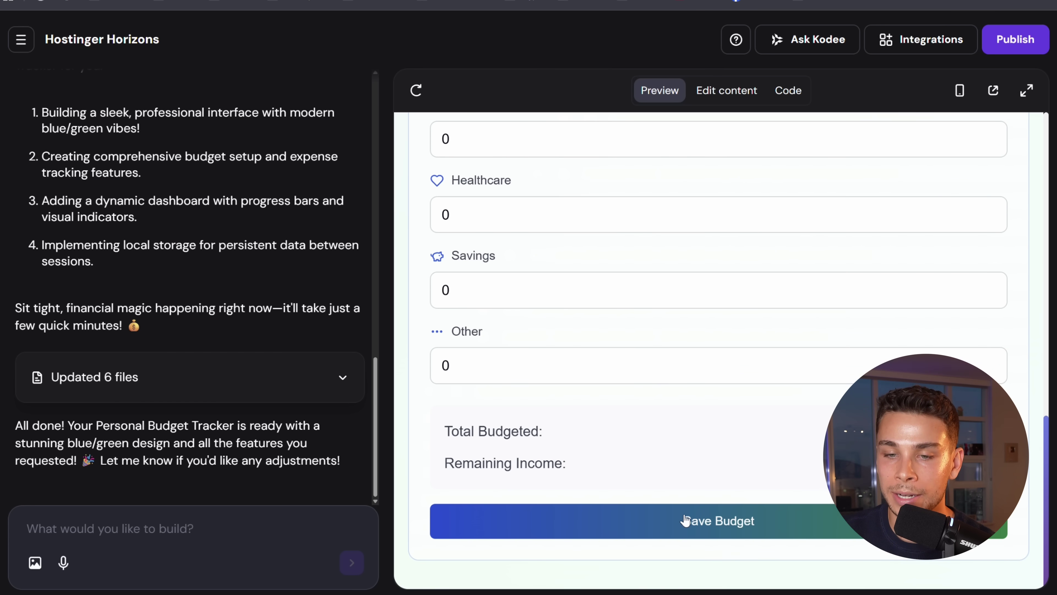
click(679, 525)
Examine the Expenses section, including the new-expense form and the category overview
scroll(620, 389, up, 15)
scroll(666, 325, down, 1)
click(795, 230)
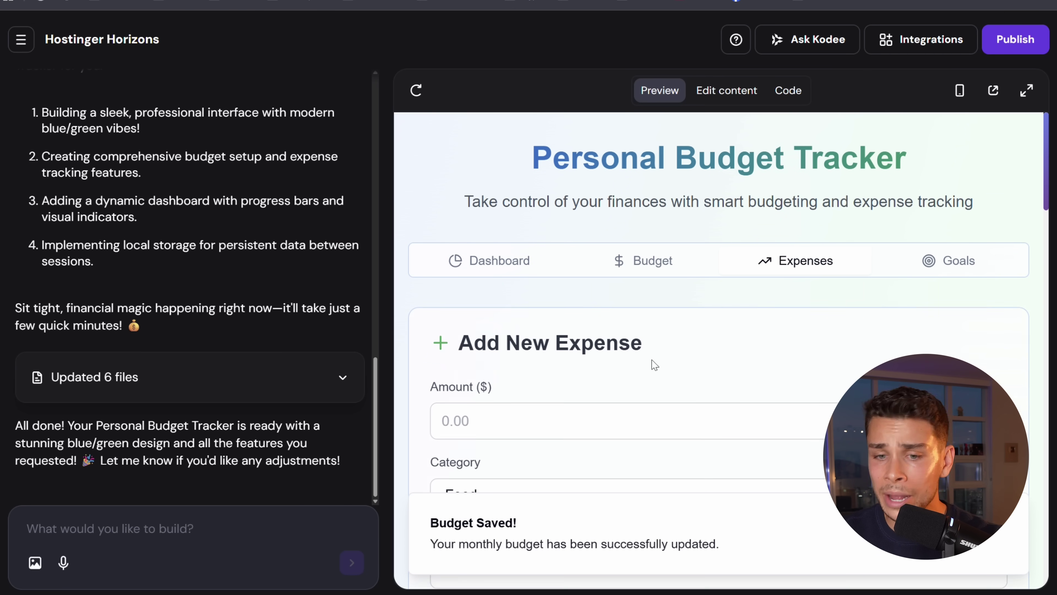
scroll(649, 375, down, 5)
scroll(606, 341, down, 5)
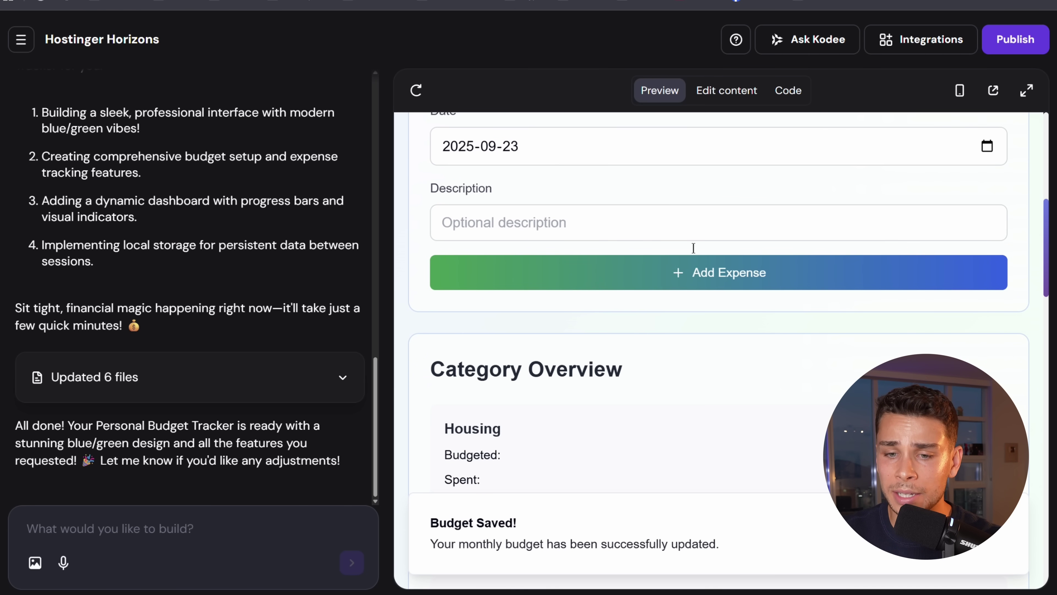
scroll(649, 323, down, 7)
scroll(649, 291, up, 5)
scroll(707, 279, down, 1)
scroll(716, 294, down, 10)
scroll(722, 308, up, 15)
Look over the Goals section and compare it with the tracker's Expenses, Budget and Dashboard sections
click(954, 254)
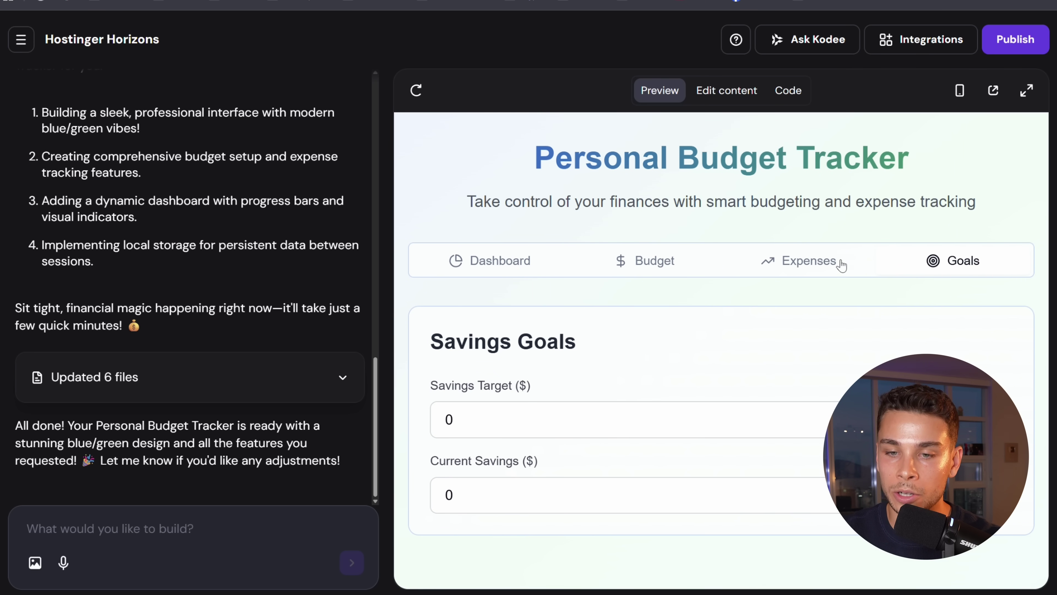
click(842, 265)
click(651, 271)
click(797, 262)
click(649, 271)
click(487, 267)
click(643, 264)
click(807, 265)
click(953, 262)
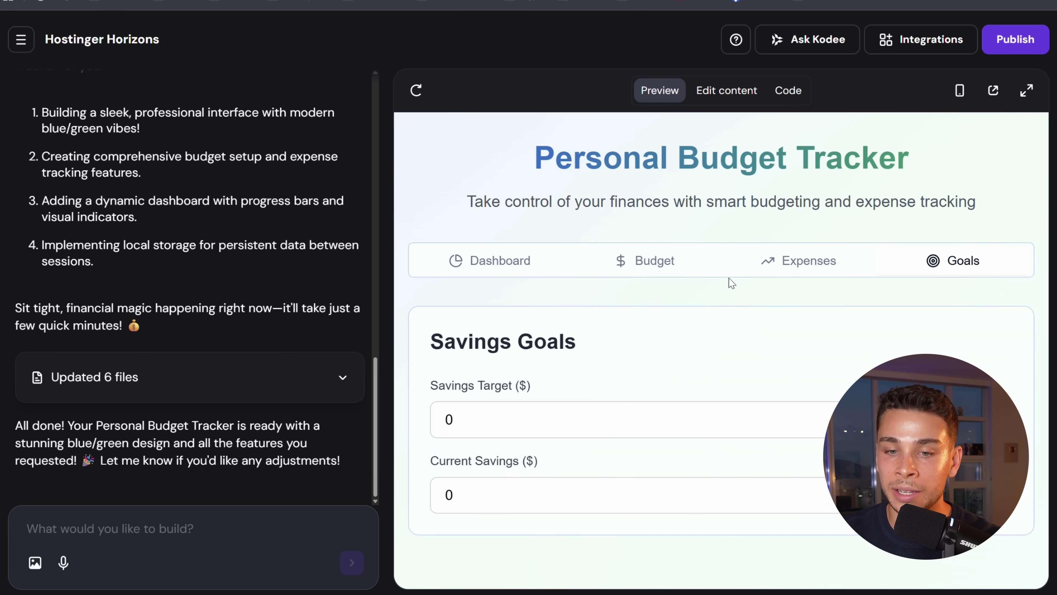
click(645, 261)
Review the dashboard's summary cards and category breakdown against the saved budget
click(491, 260)
scroll(527, 424, down, 1)
scroll(527, 425, down, 10)
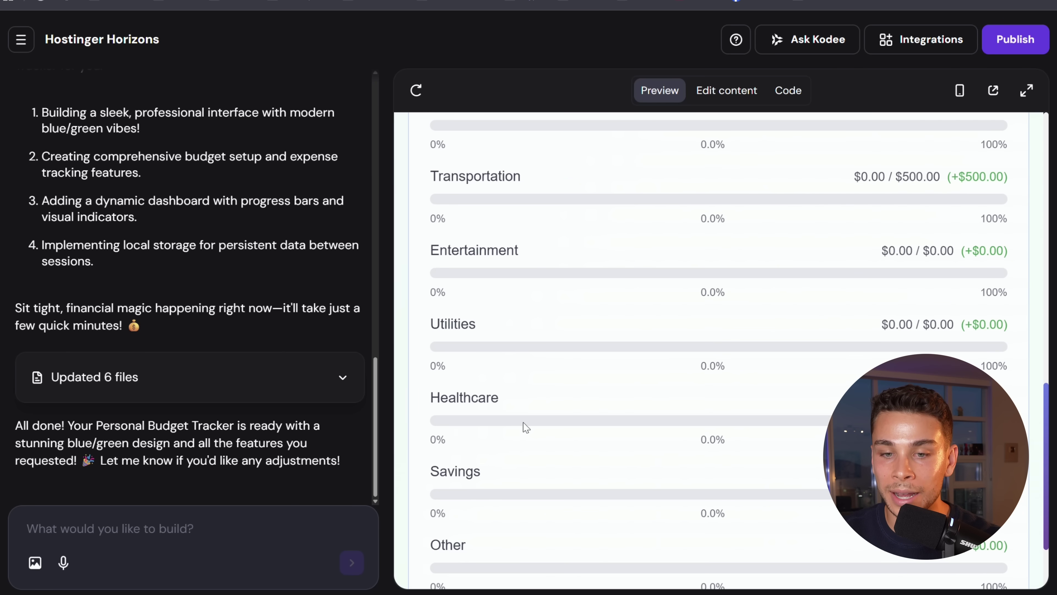
scroll(526, 428, up, 5)
drag(428, 274, 746, 267)
click(746, 267)
scroll(724, 353, down, 5)
scroll(725, 369, up, 10)
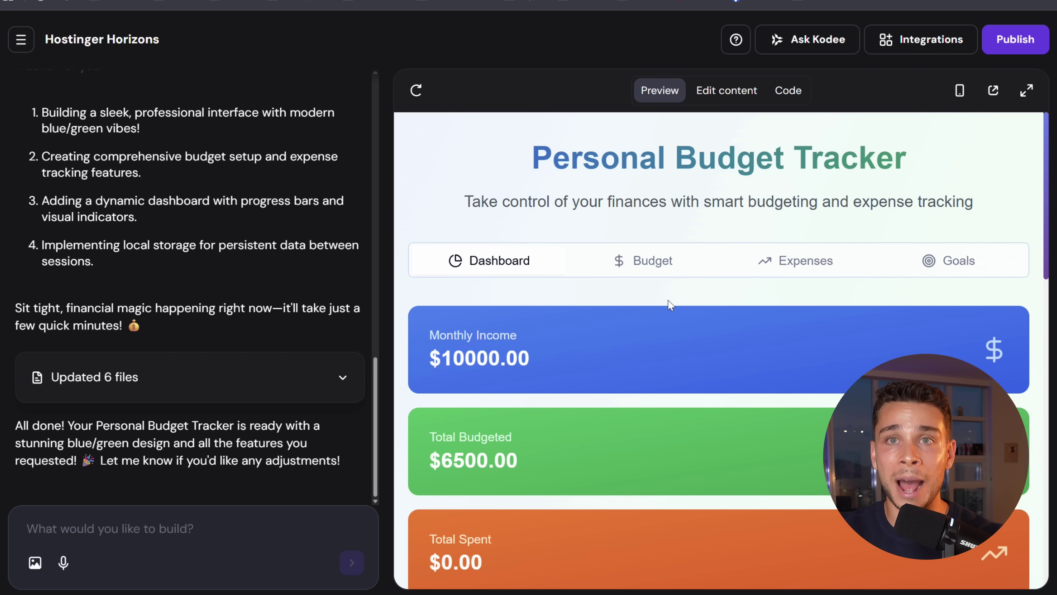
Publish the Personal Budget Tracker web app
click(995, 45)
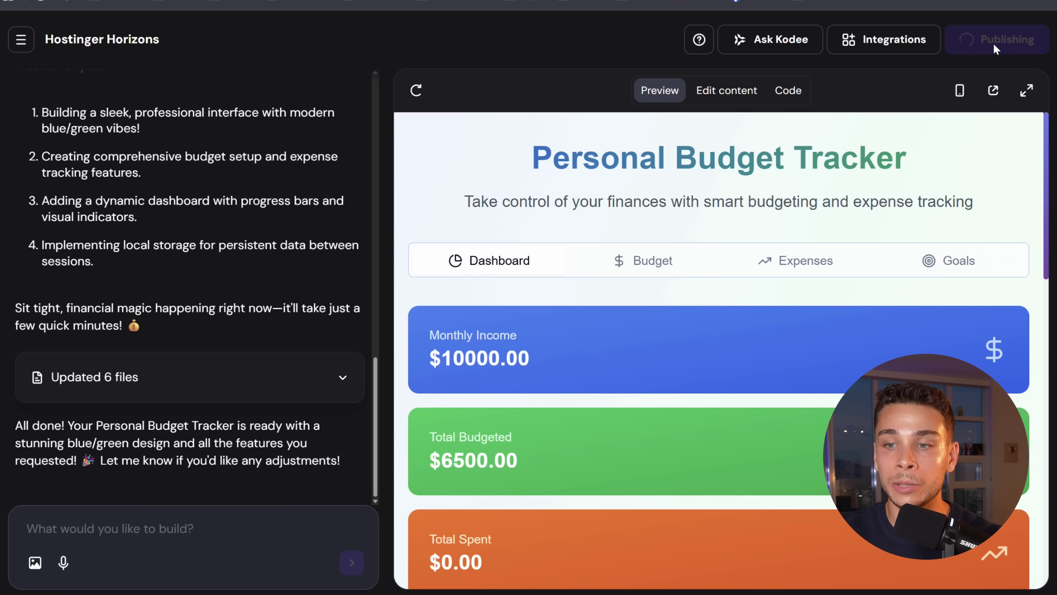